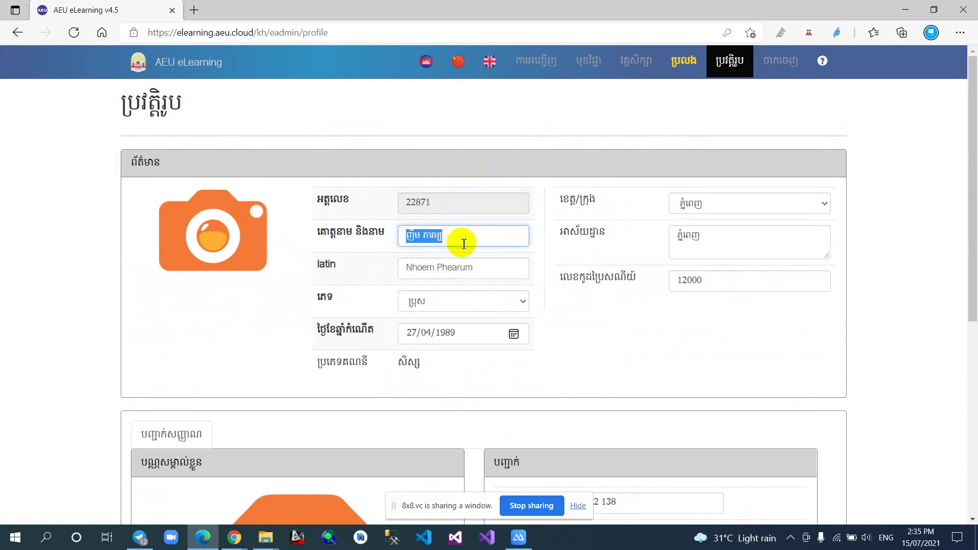
Step: Review the personal information on the profile page, including the Khmer name, Latin name and province fields
drag(463, 240, 397, 240)
scroll(464, 224, down, 1)
drag(473, 197, 409, 200)
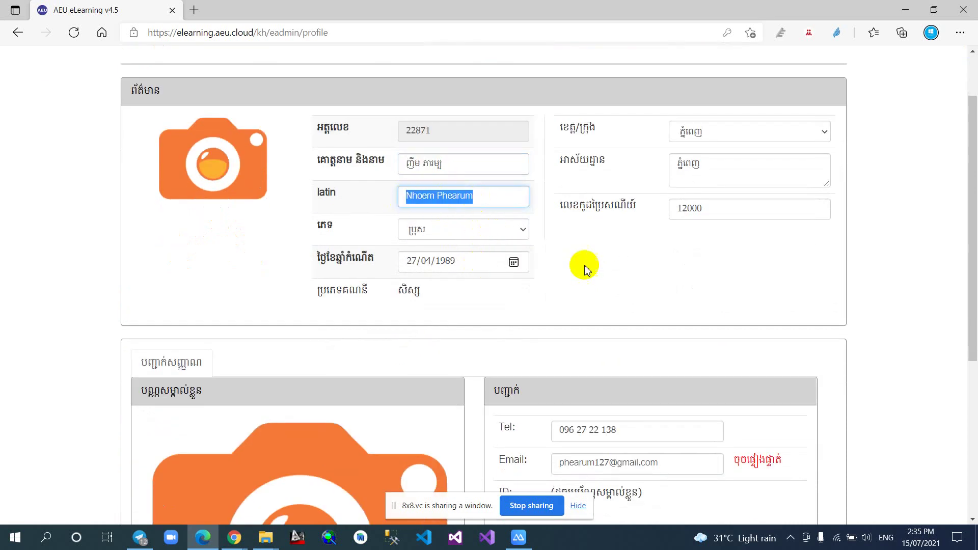
click(823, 130)
click(667, 295)
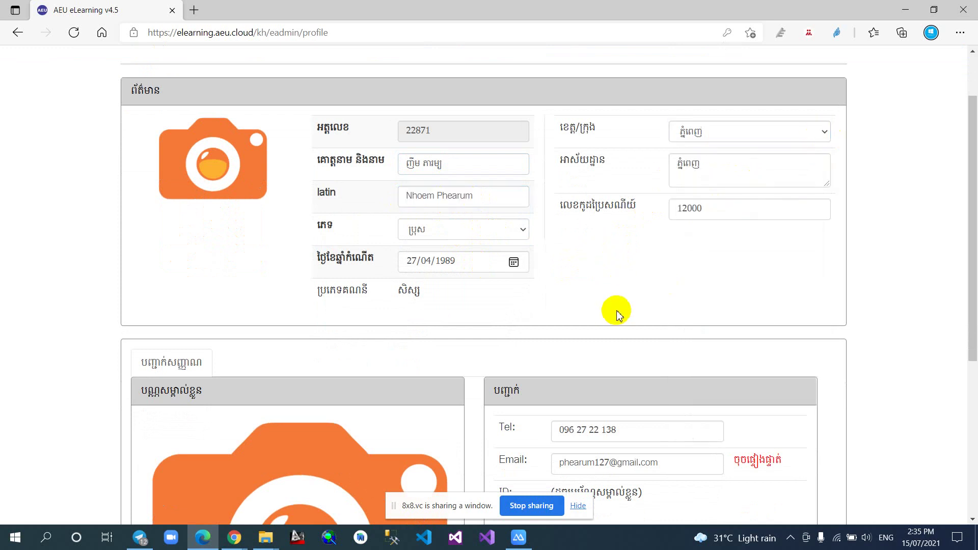
scroll(619, 308, down, 1)
scroll(626, 288, down, 1)
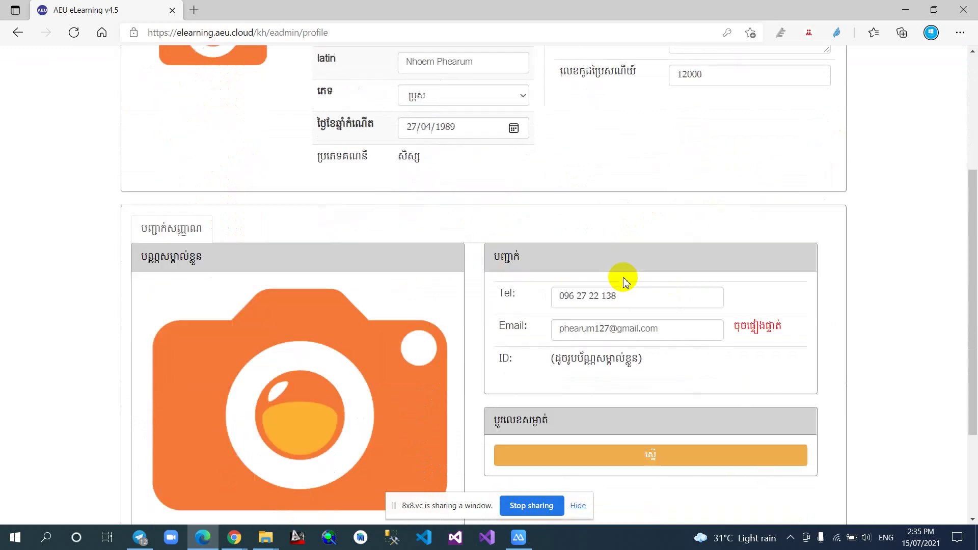
Step: Examine the profile's telephone, email and ID details and the password change request section
drag(624, 285, 554, 287)
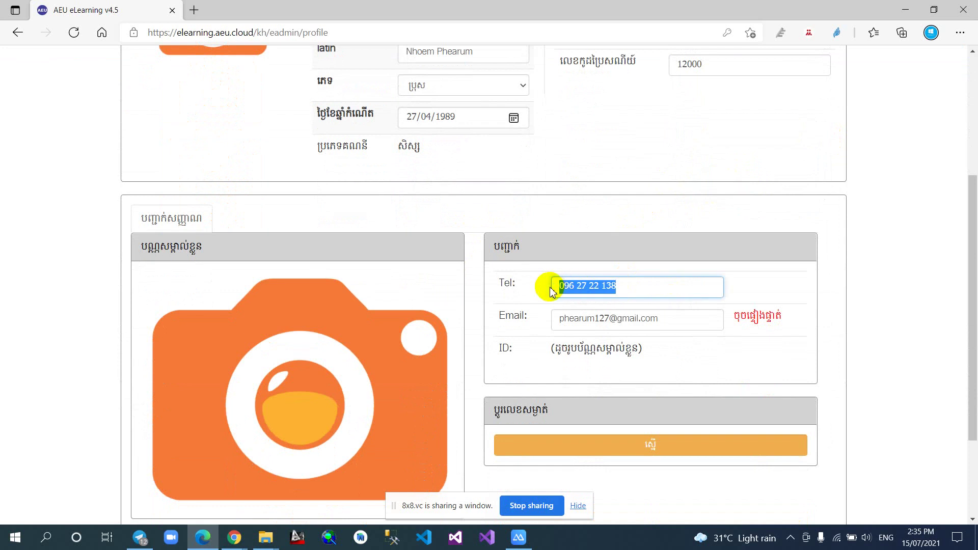
scroll(539, 253, down, 2)
scroll(541, 254, up, 1)
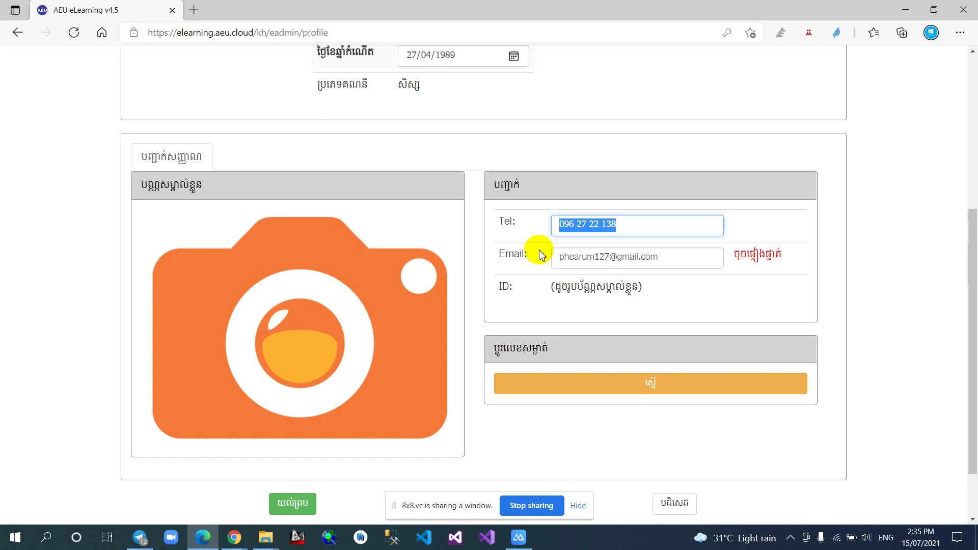
scroll(541, 255, down, 2)
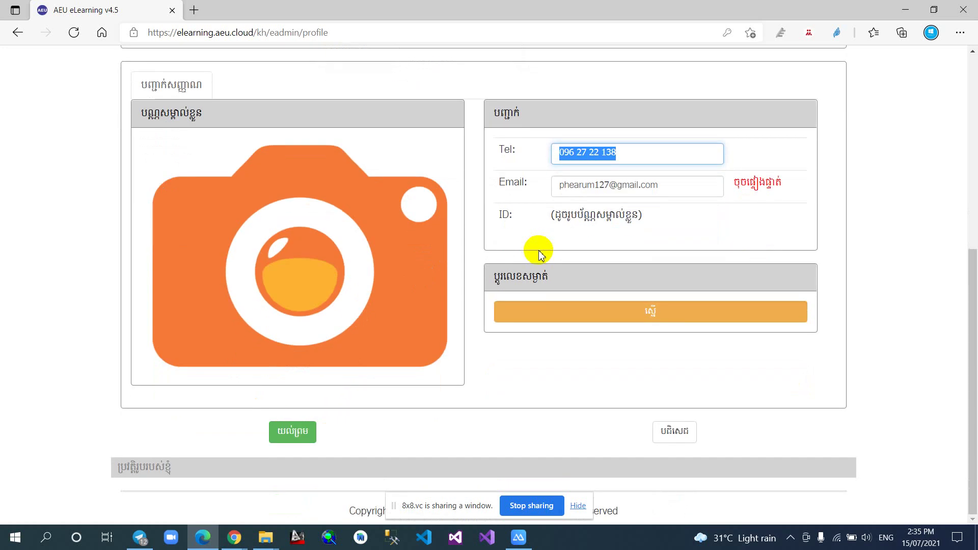
click(562, 324)
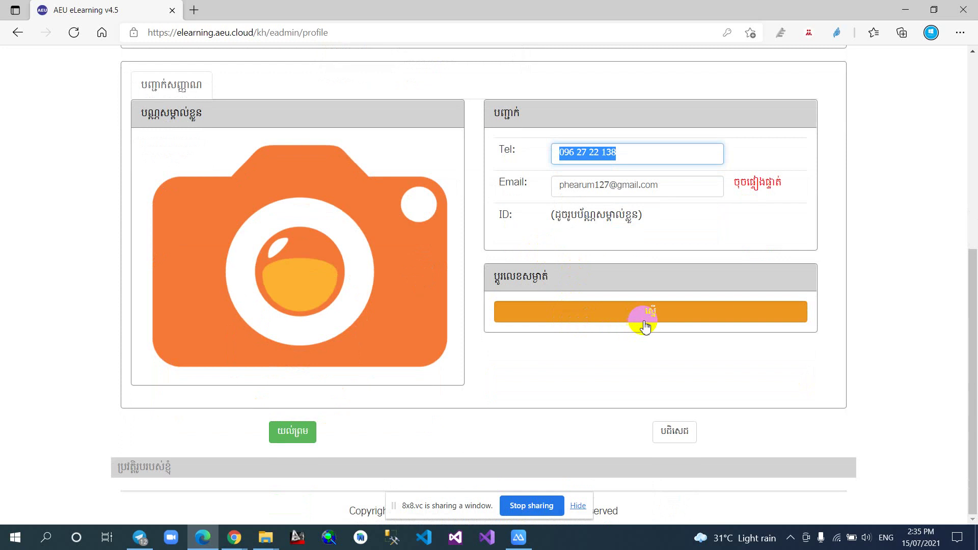
click(630, 321)
click(593, 312)
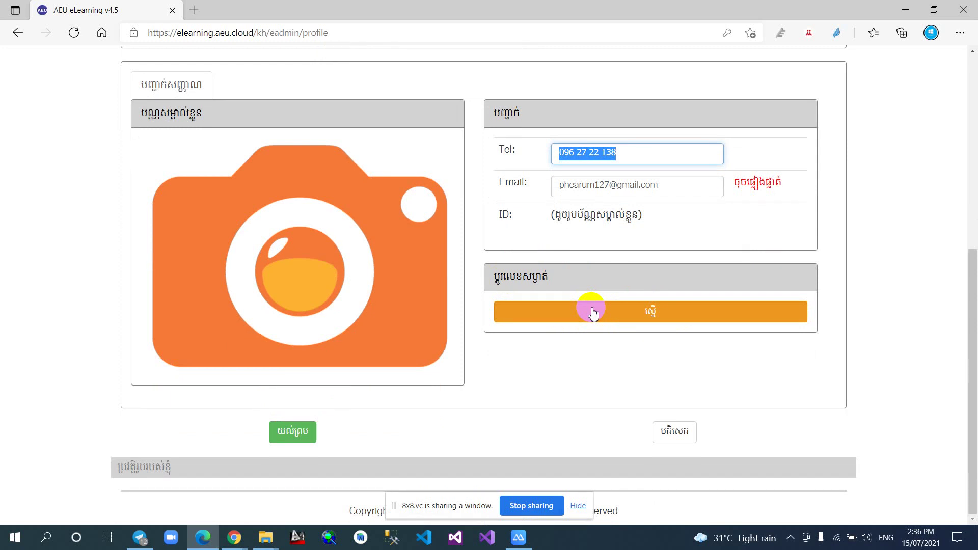
click(599, 317)
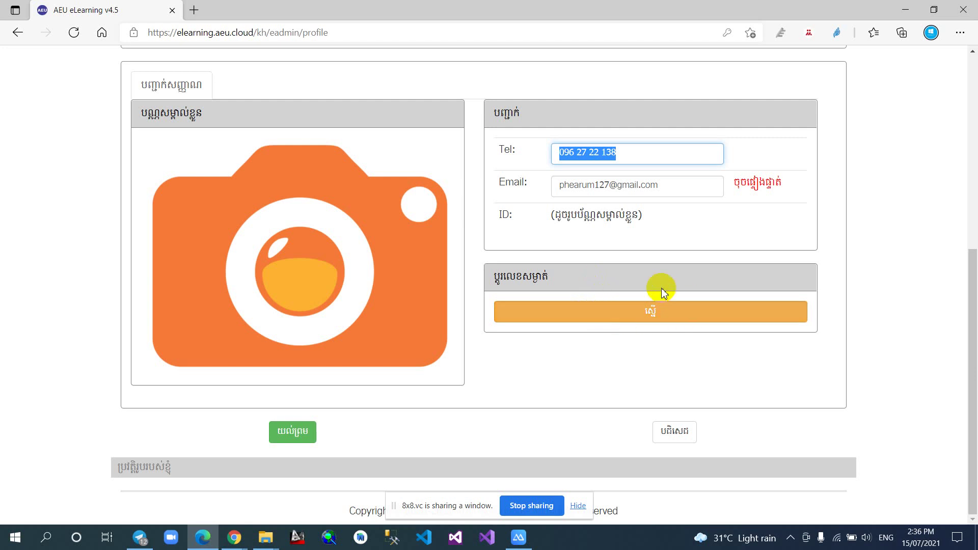
click(616, 321)
click(666, 320)
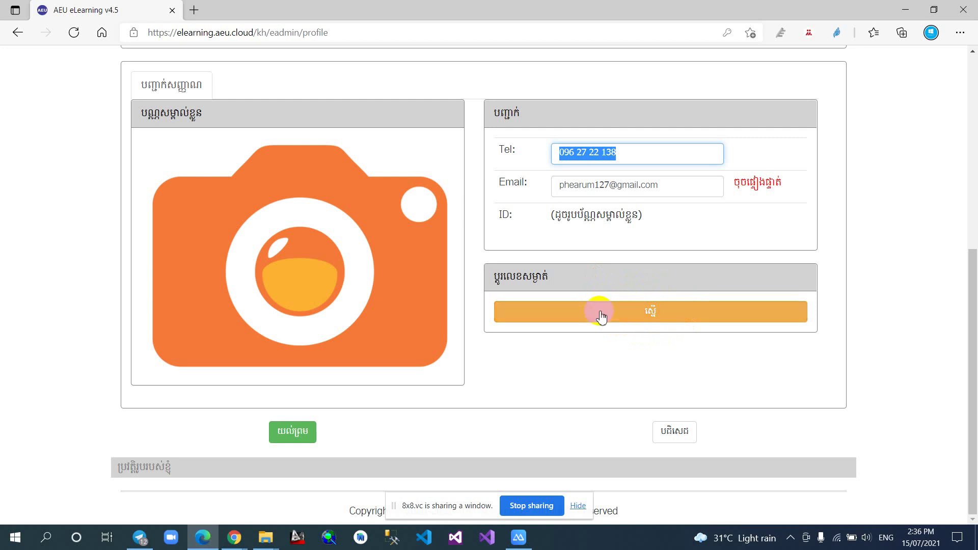
click(658, 308)
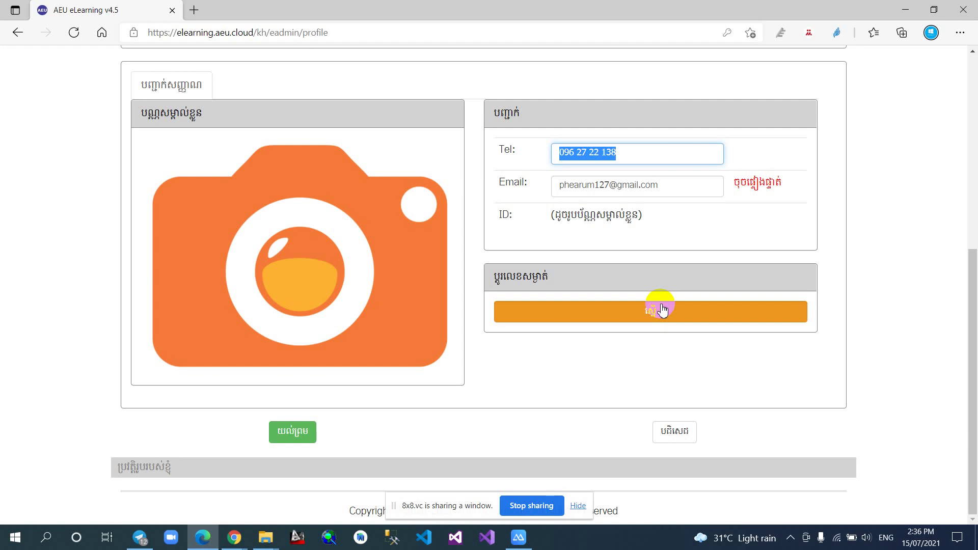
Step: Open the invitations page and examine the status of the most recent iOS App Development invitation
scroll(646, 309, up, 6)
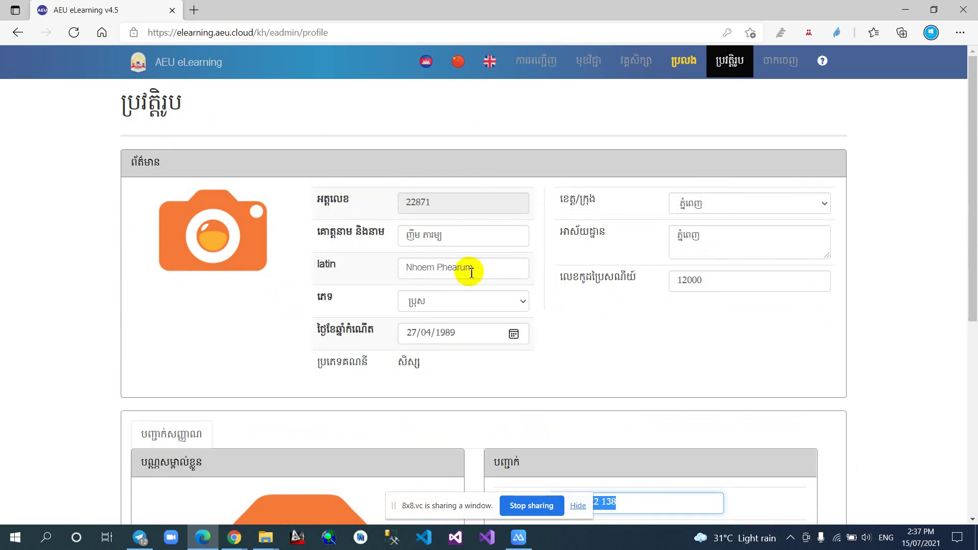
scroll(471, 273, down, 4)
scroll(471, 273, up, 3)
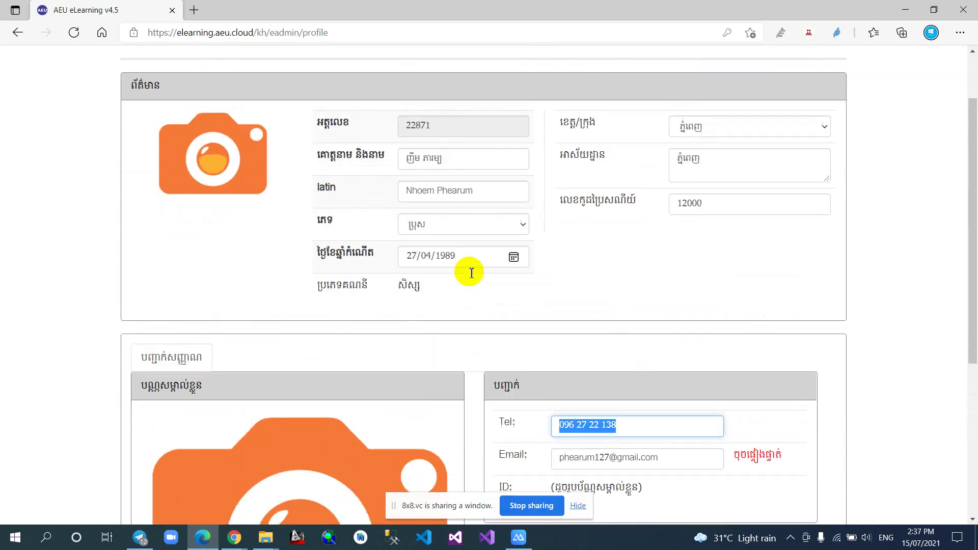
scroll(471, 273, up, 2)
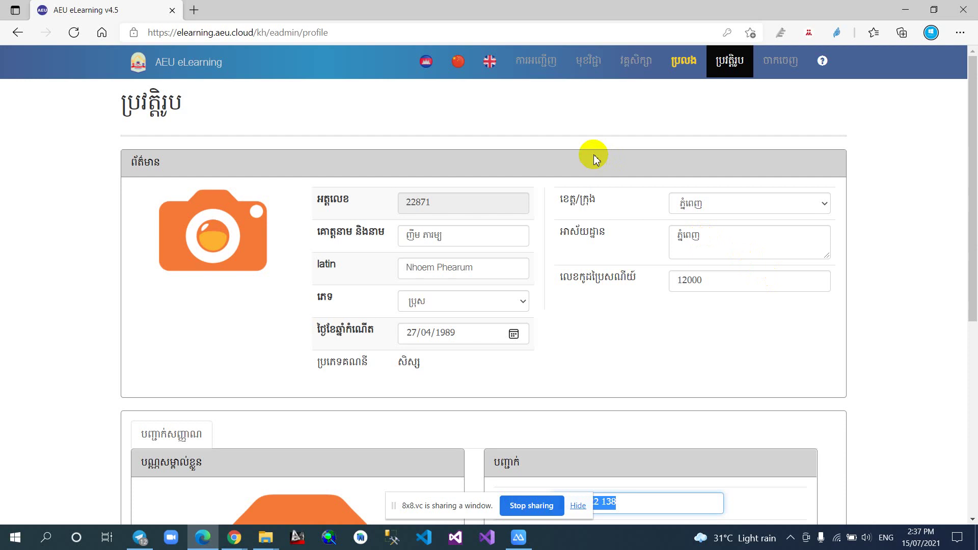
click(530, 69)
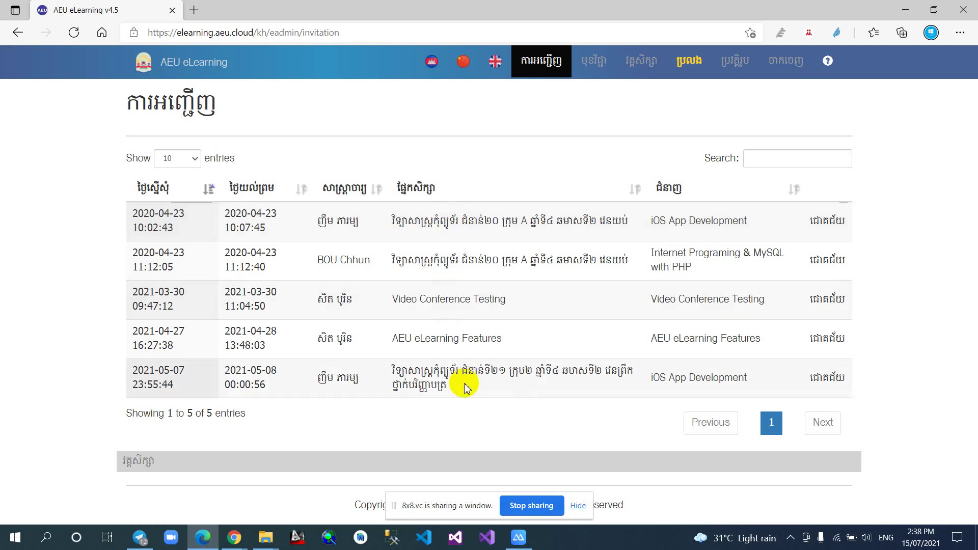
drag(810, 377, 868, 380)
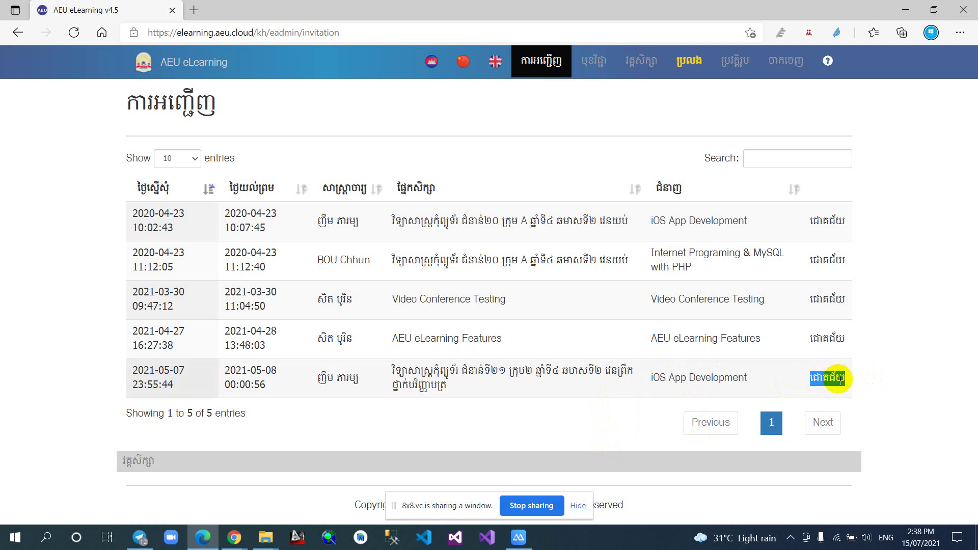
click(810, 383)
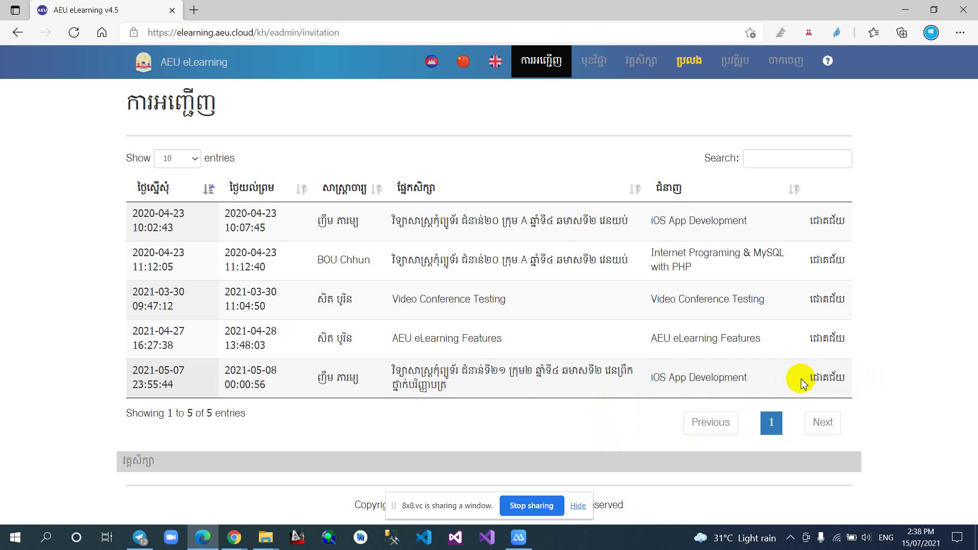
drag(808, 378, 846, 377)
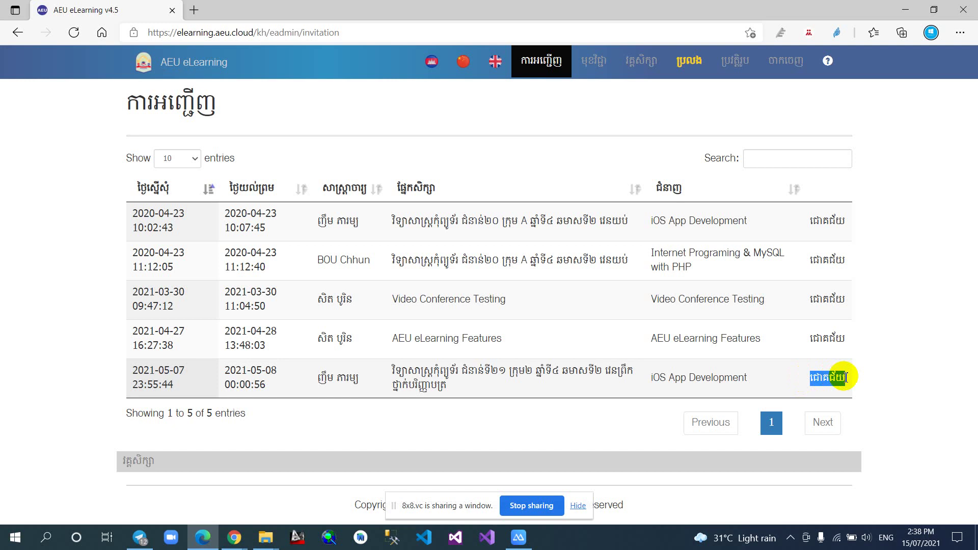
click(817, 378)
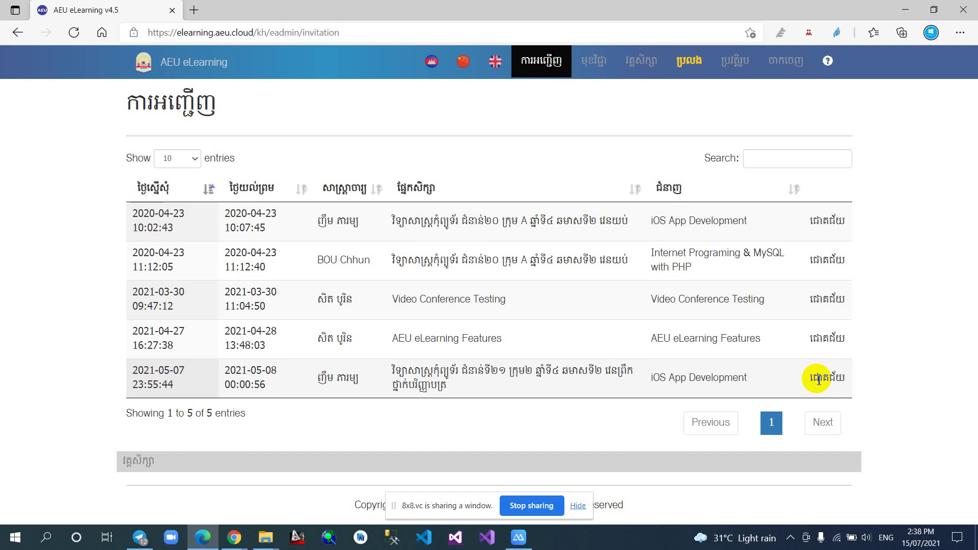
drag(810, 378, 840, 377)
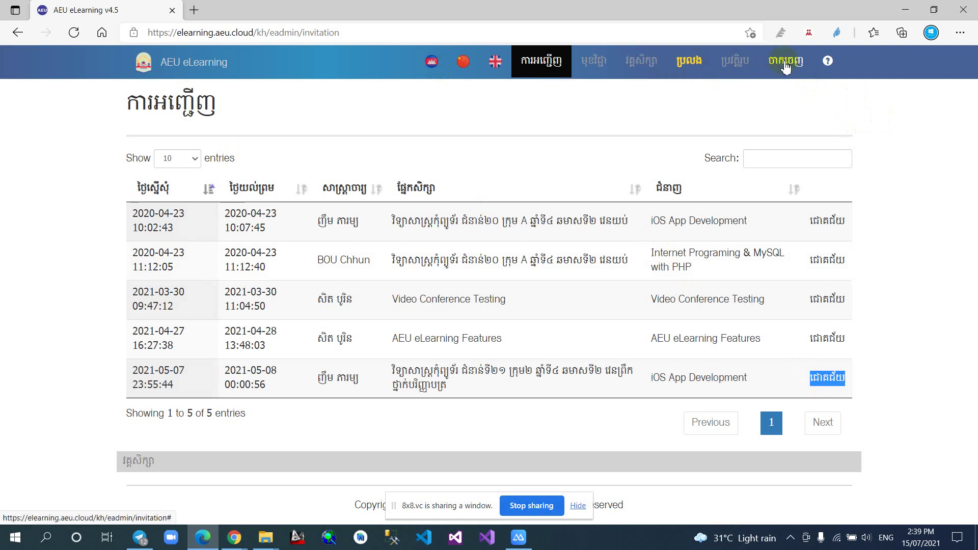
Step: Return to the home page, then open the AEU eLearning Features course from the course list and enter its subject's study page
click(217, 69)
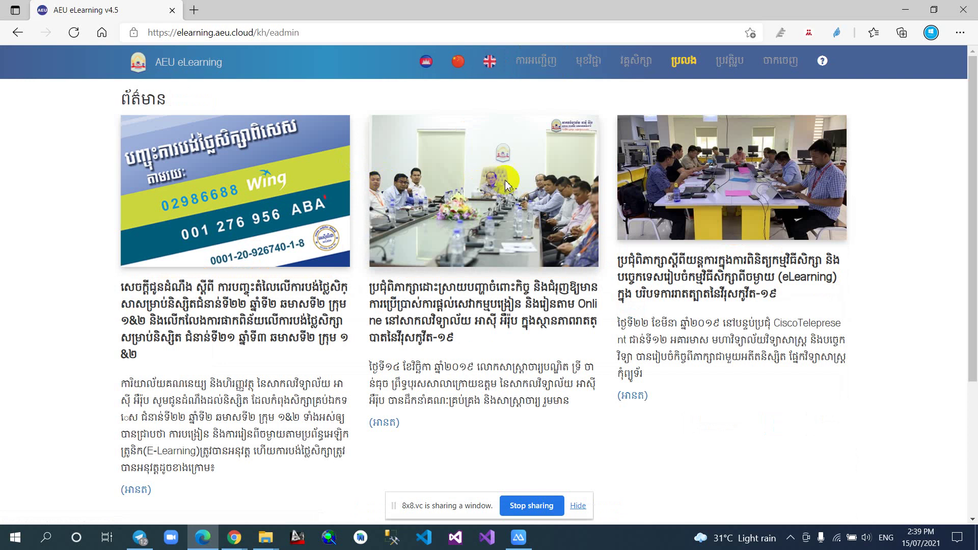
click(635, 74)
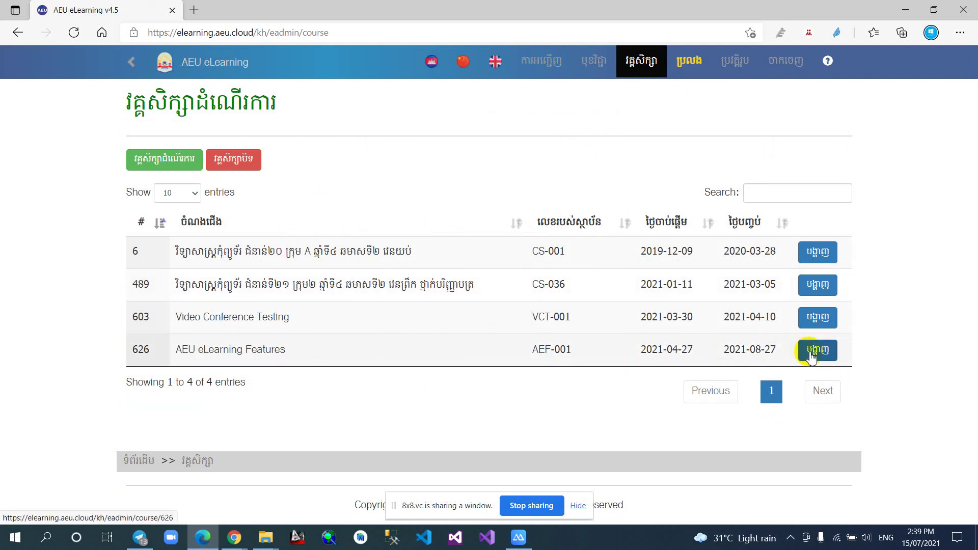
click(813, 352)
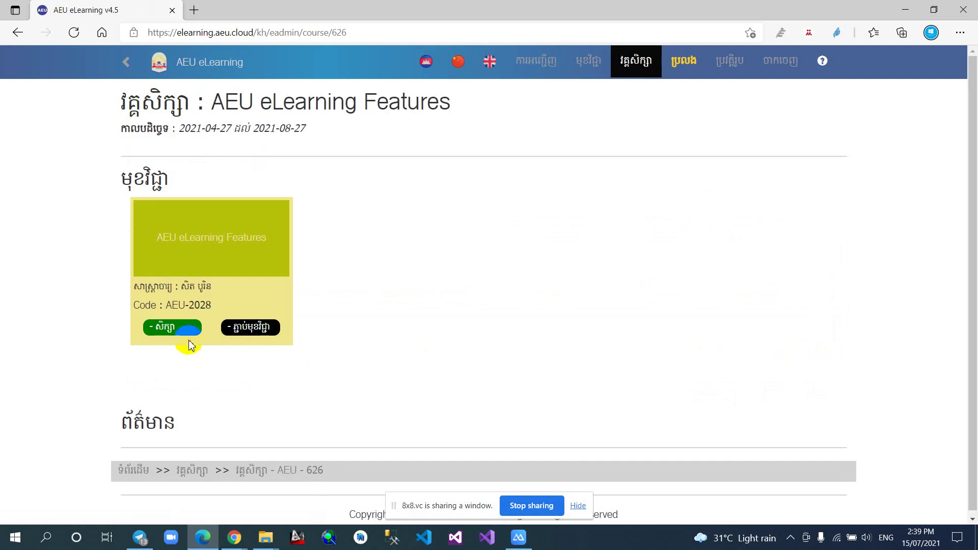
click(187, 331)
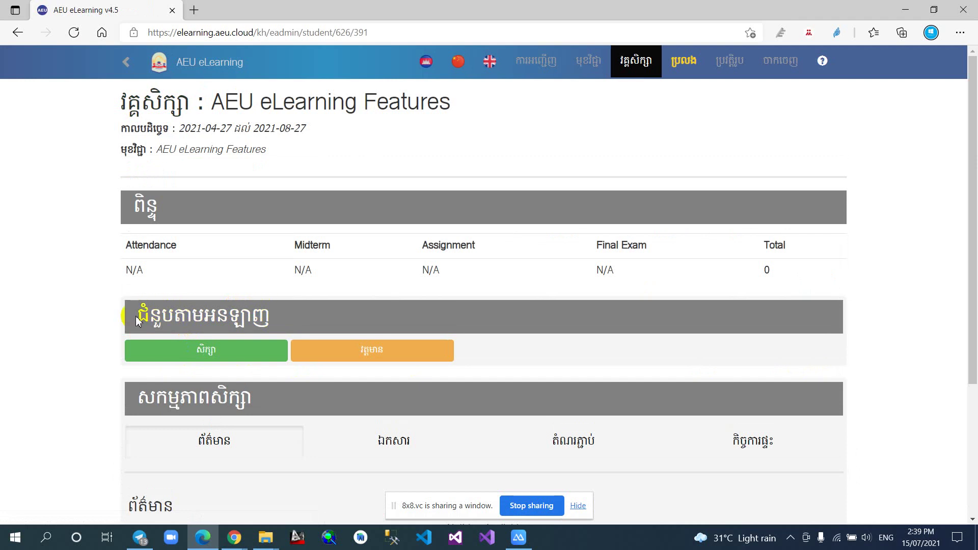
Step: Try to join the subject's online class meeting, read the alert and dismiss it
drag(137, 321, 285, 322)
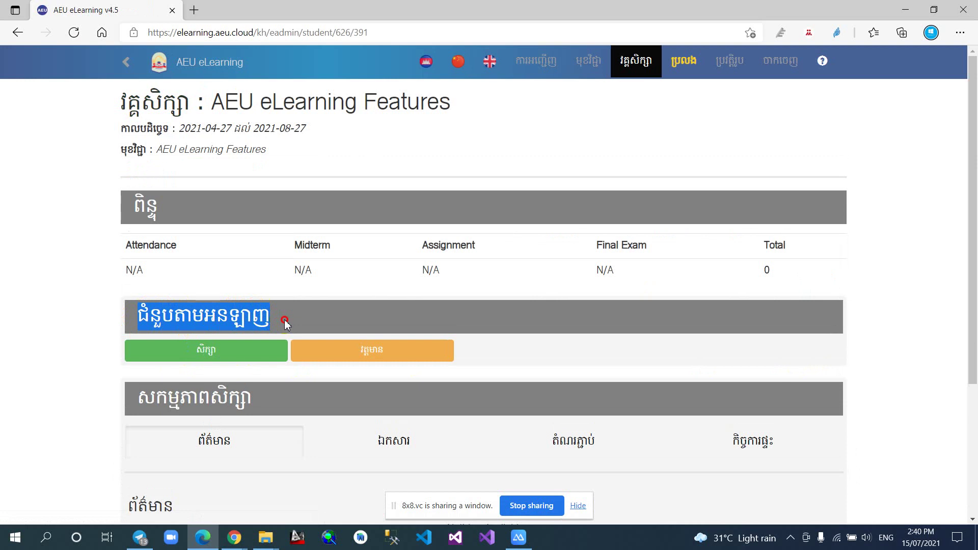
click(289, 318)
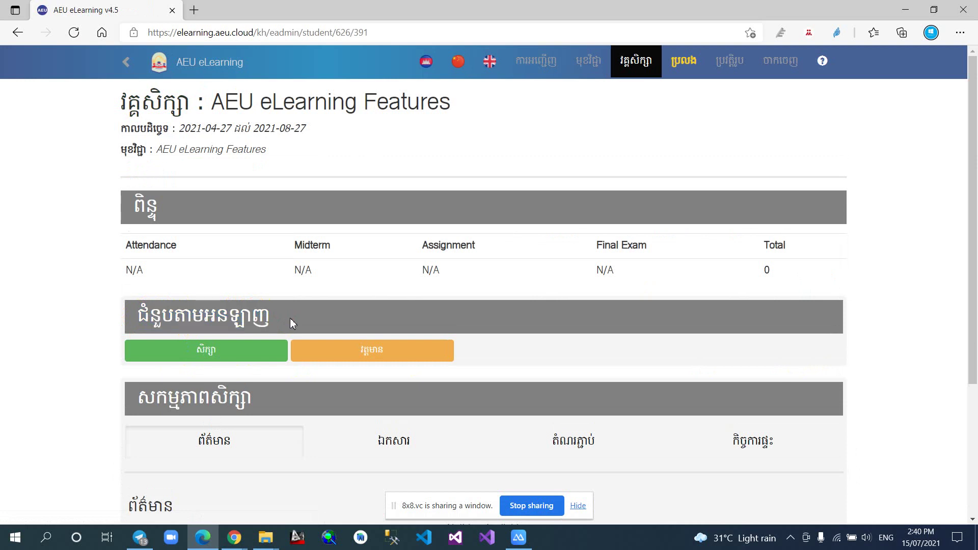
click(203, 356)
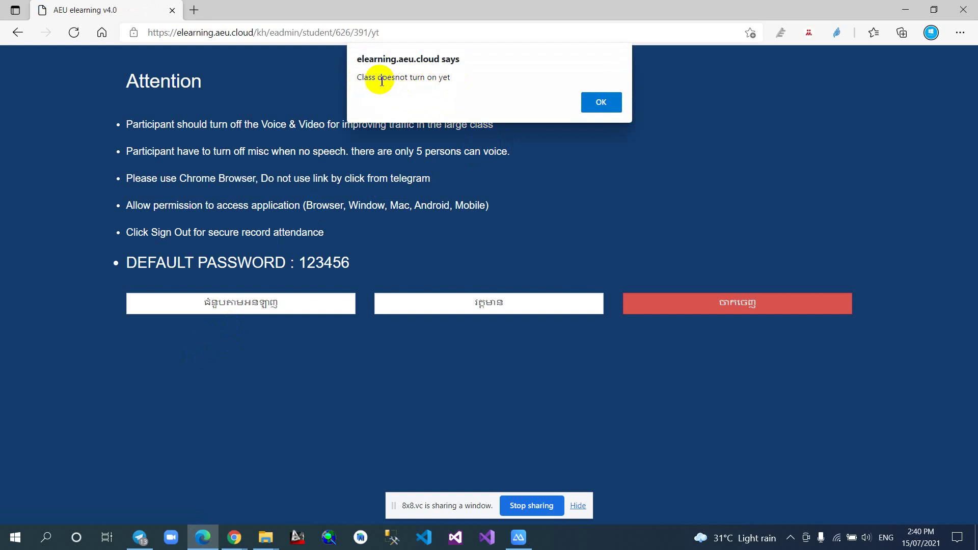
drag(357, 77, 446, 80)
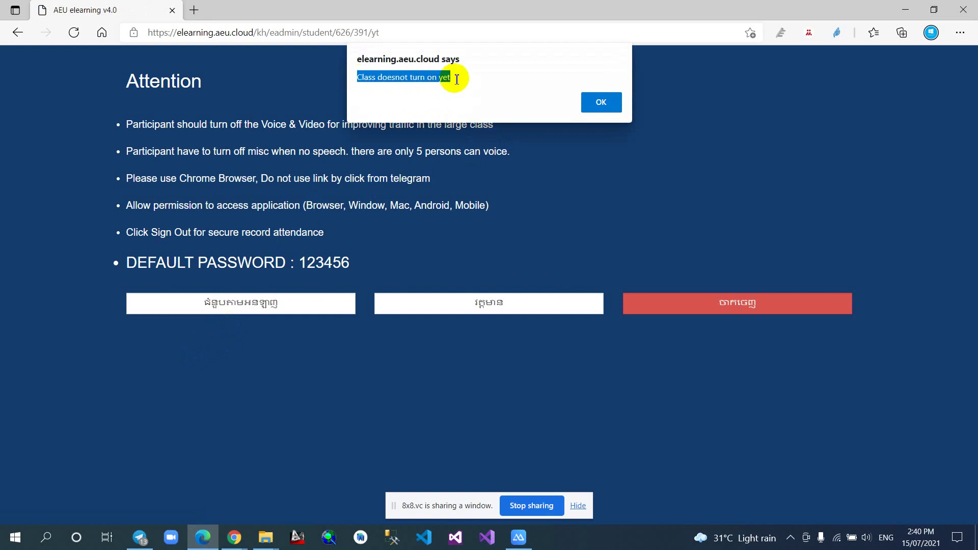
click(468, 77)
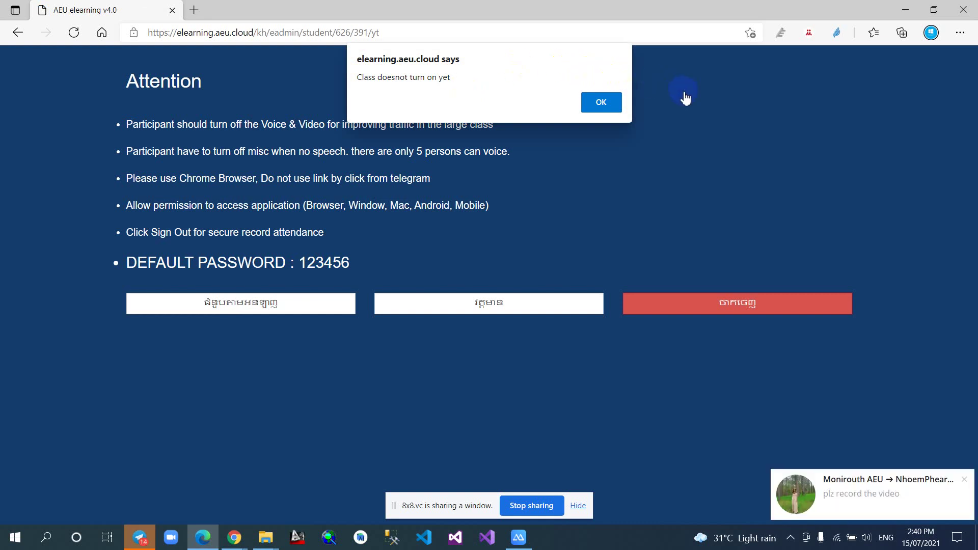
click(597, 101)
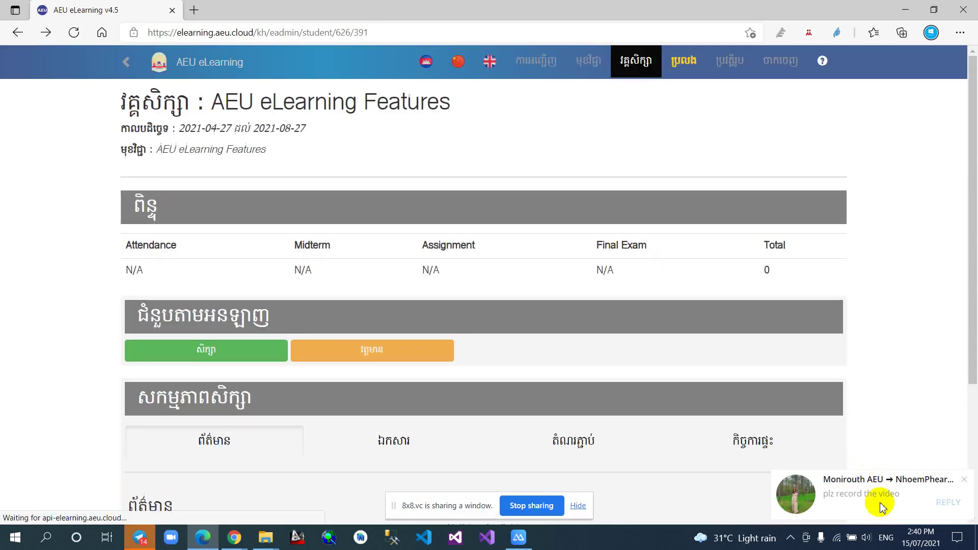
Step: Reply "Yes" to the incoming chat message asking to record the video
click(938, 504)
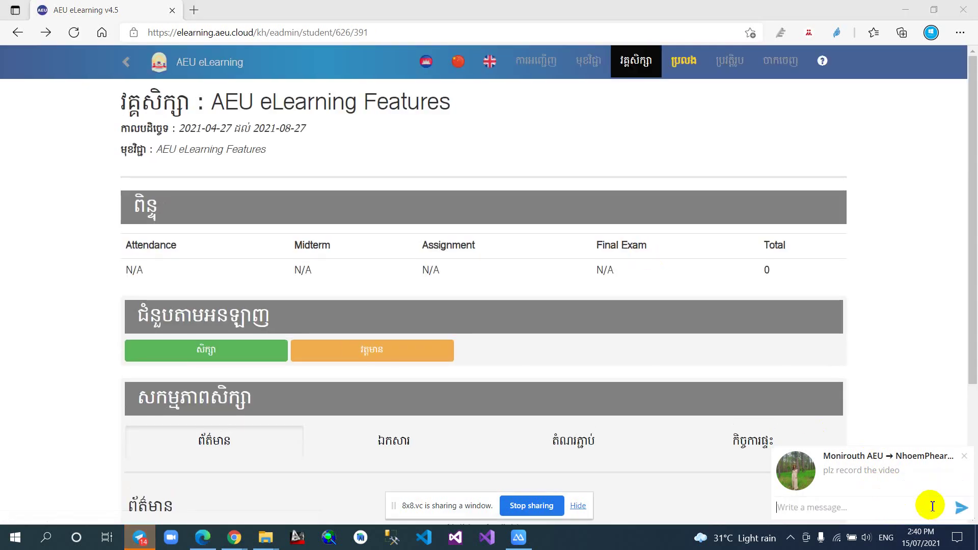
text(Yes)
key(Return)
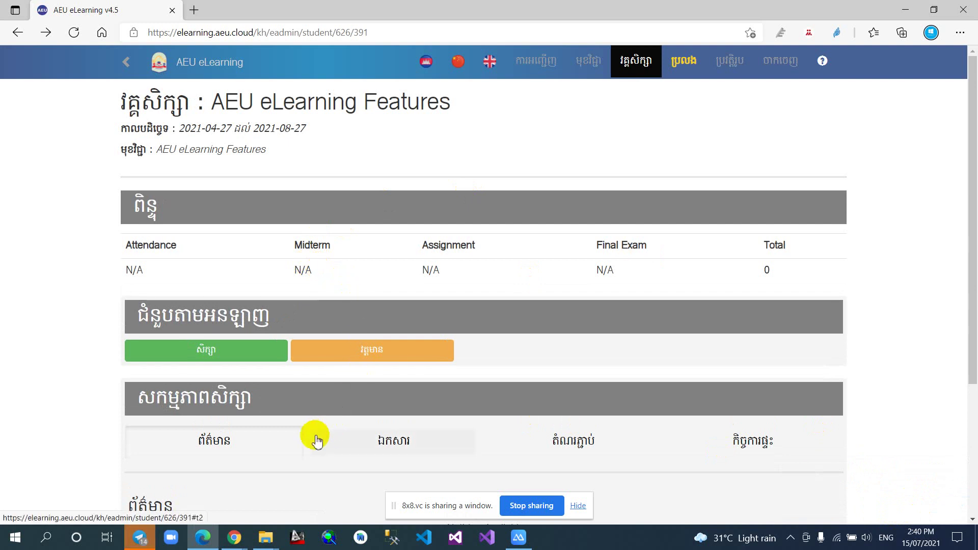
Step: Switch to the 8x8 meeting window in Chrome and close its participants list
click(234, 538)
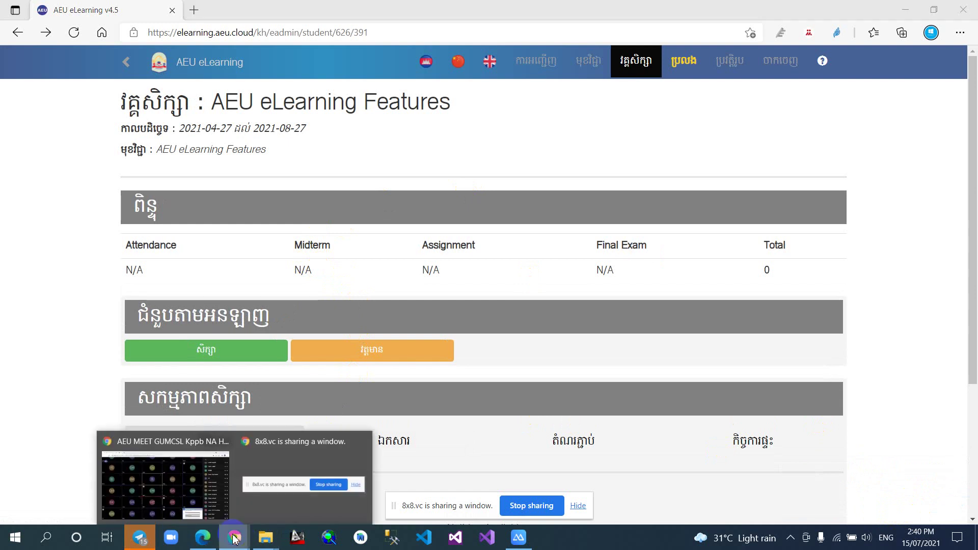
click(194, 484)
scroll(453, 407, up, 3)
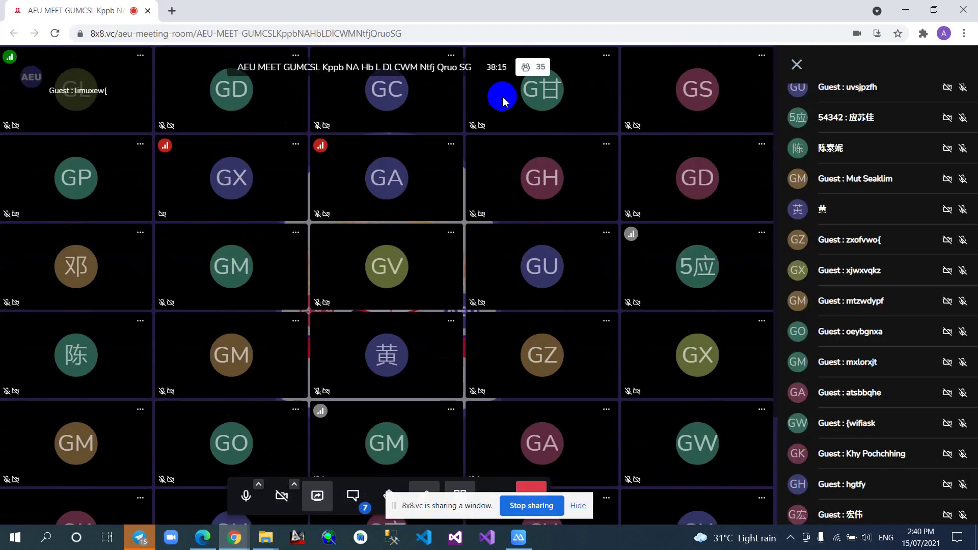
click(796, 64)
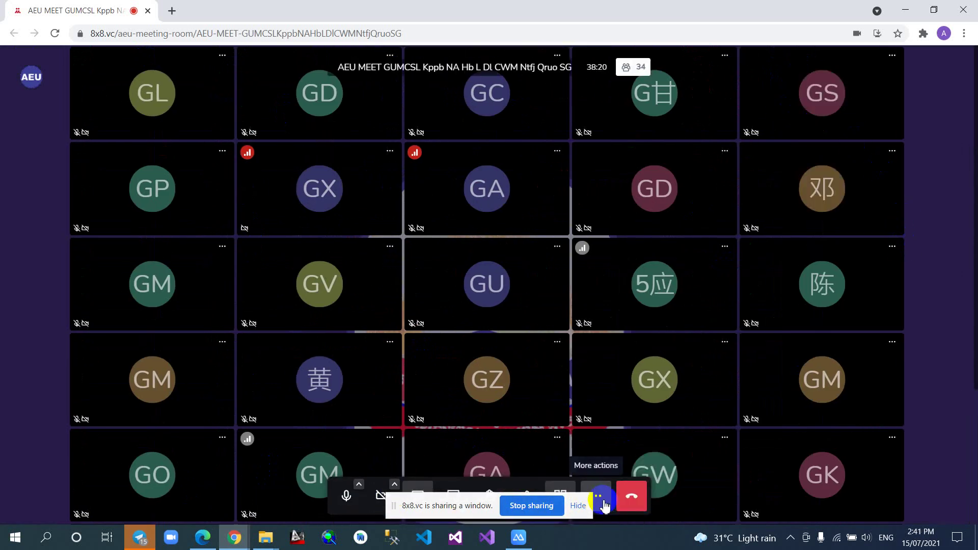
Step: Switch to Telegram, open the forwarded class meeting link in Edge, and close the old AEU eLearning course tab
click(135, 305)
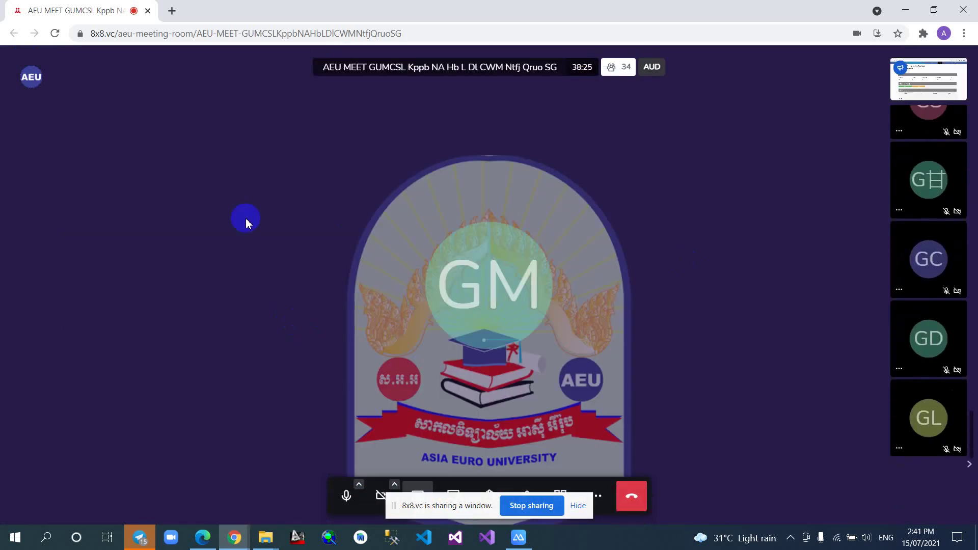
click(203, 538)
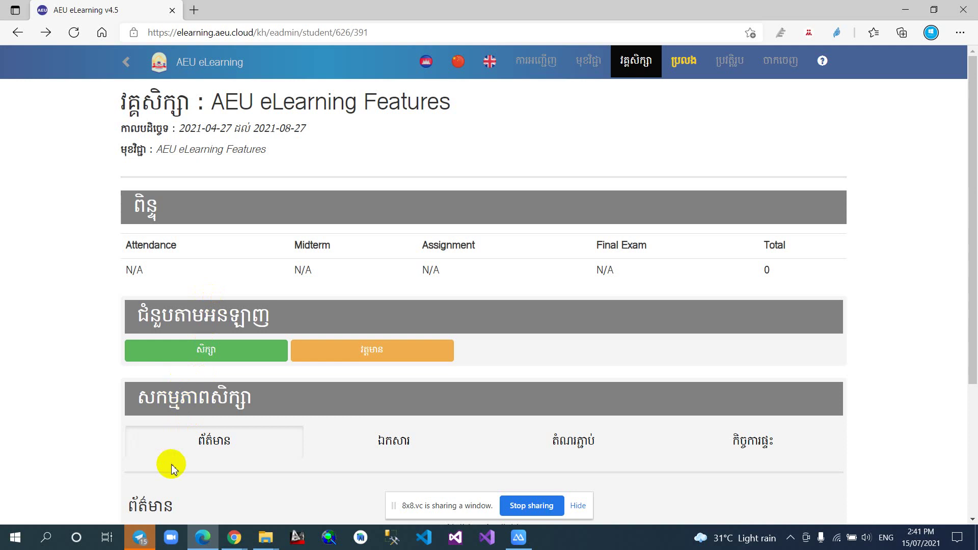
click(144, 545)
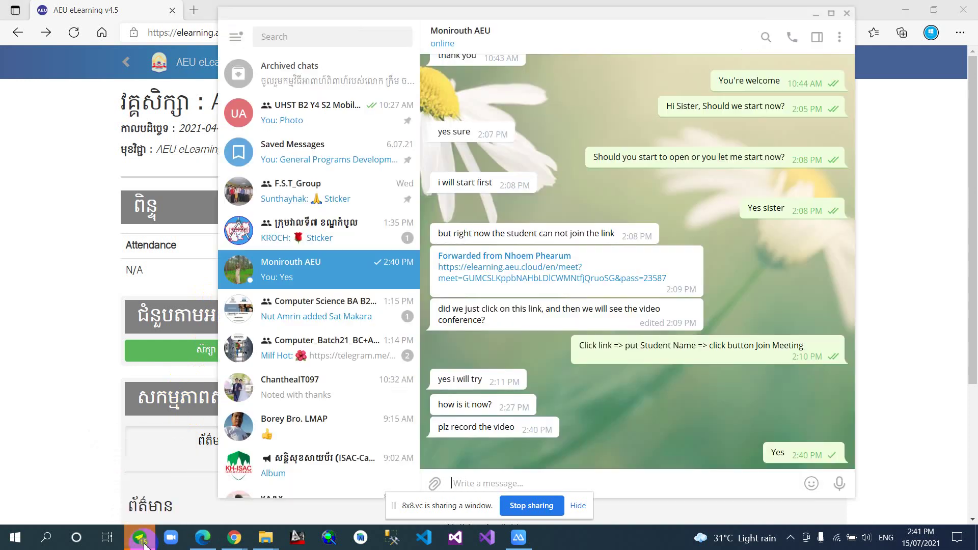
click(533, 278)
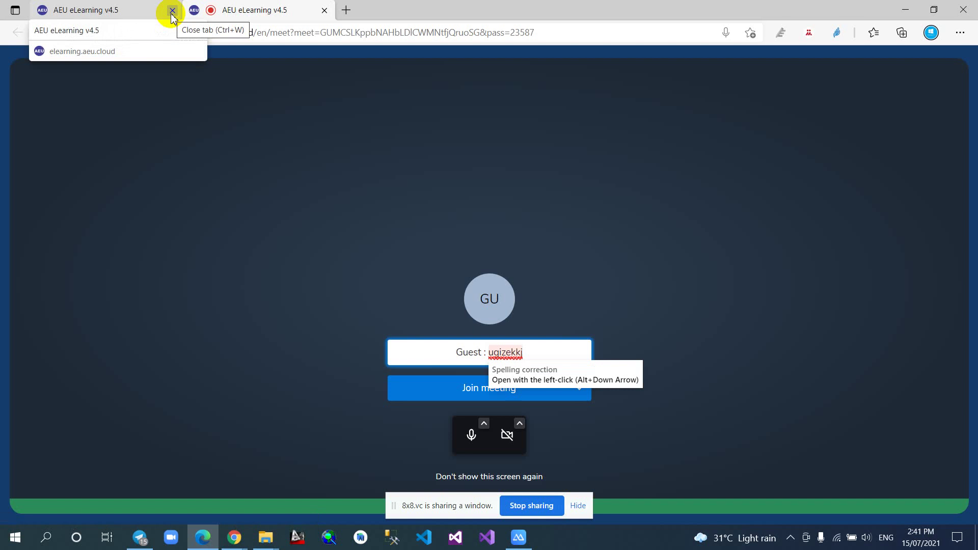
click(172, 11)
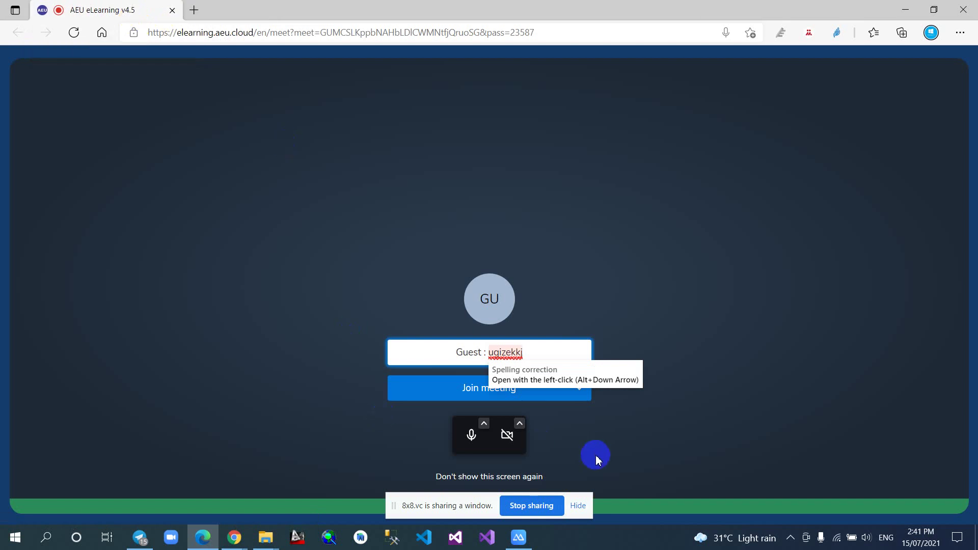
Step: Return to the 8x8 meeting in Chrome and stop sharing the window
click(241, 542)
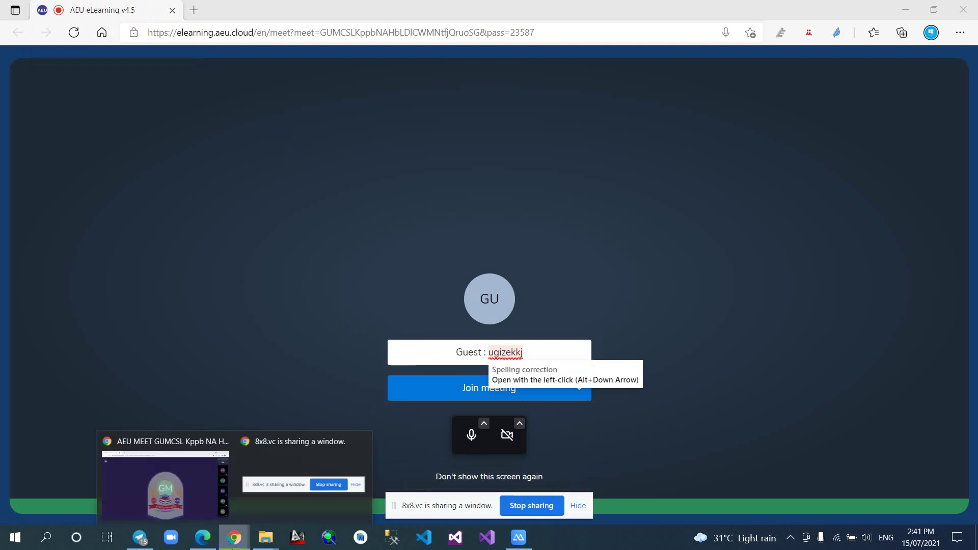
click(202, 489)
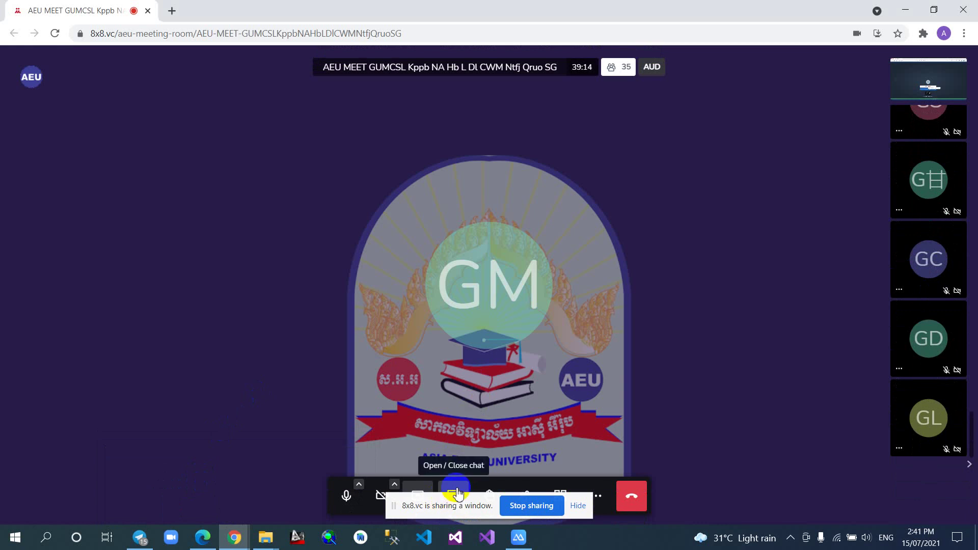
click(418, 491)
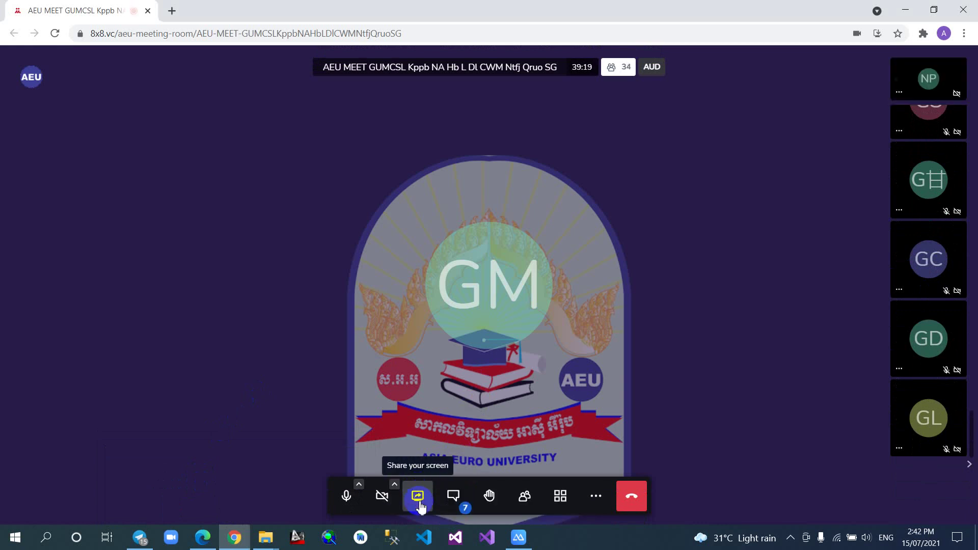
Step: Show all meeting participants in tile view and look through the whole grid
click(560, 493)
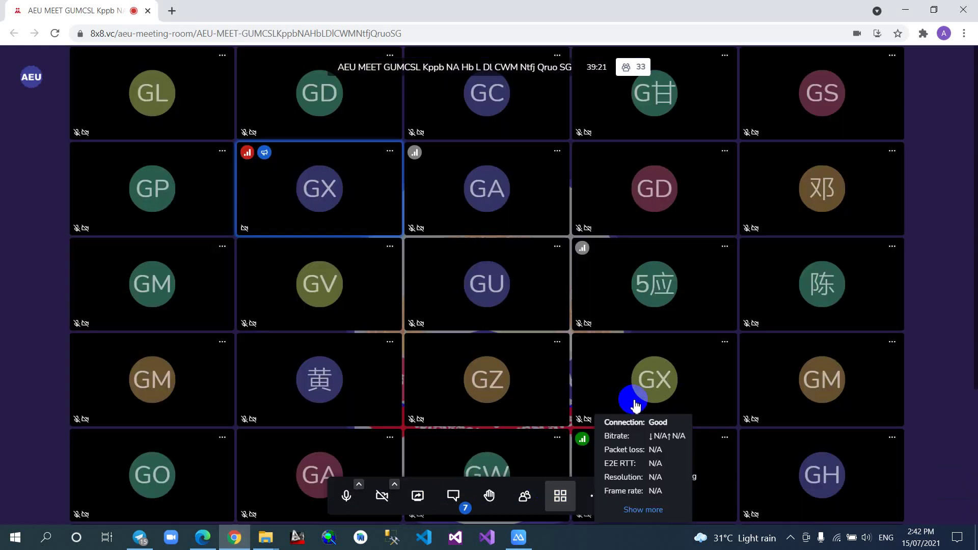
scroll(854, 436, down, 4)
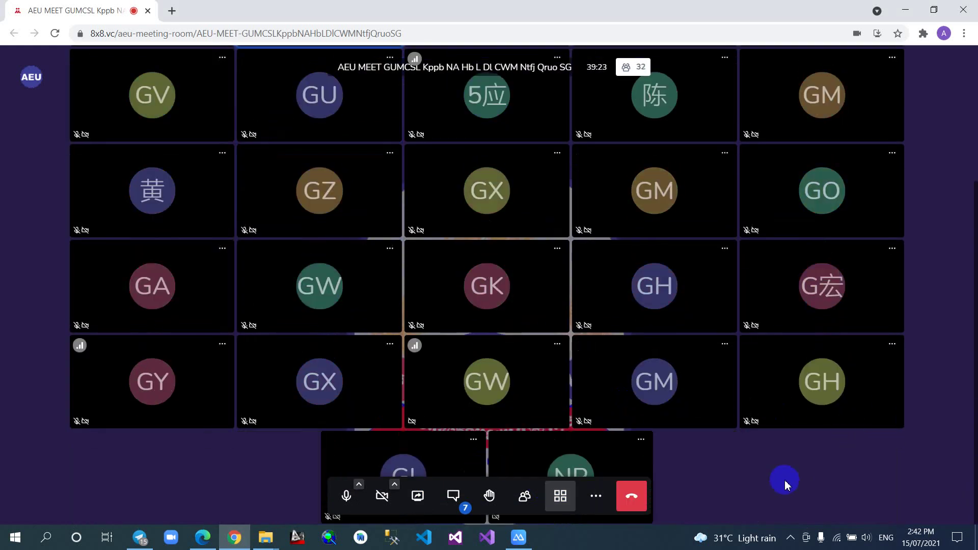
scroll(637, 459, up, 4)
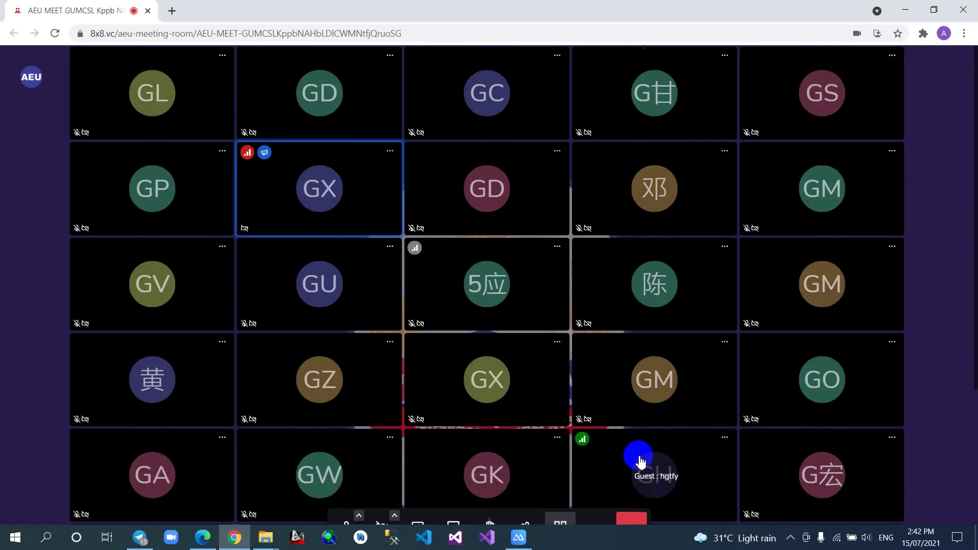
scroll(639, 459, down, 4)
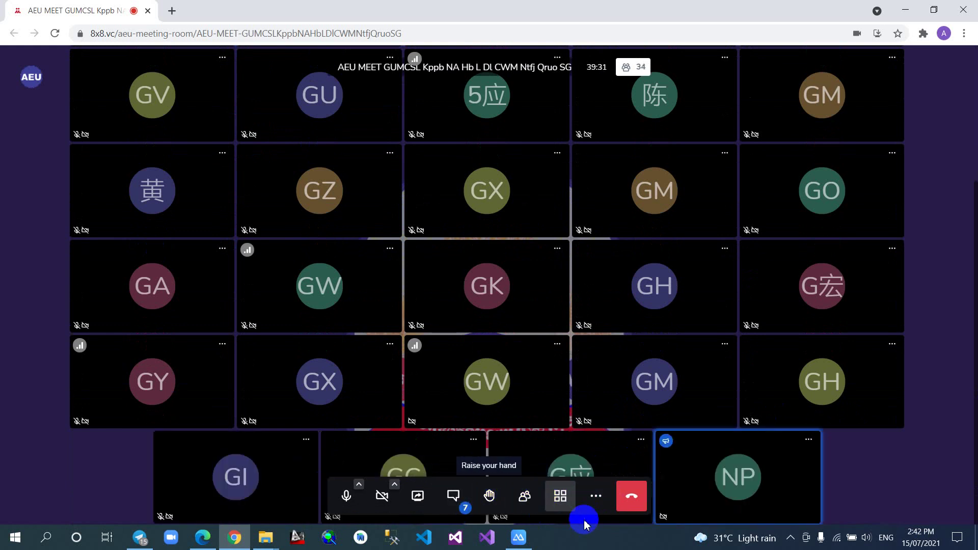
Step: Share the entire screen in the 8x8 meeting, without audio
click(417, 497)
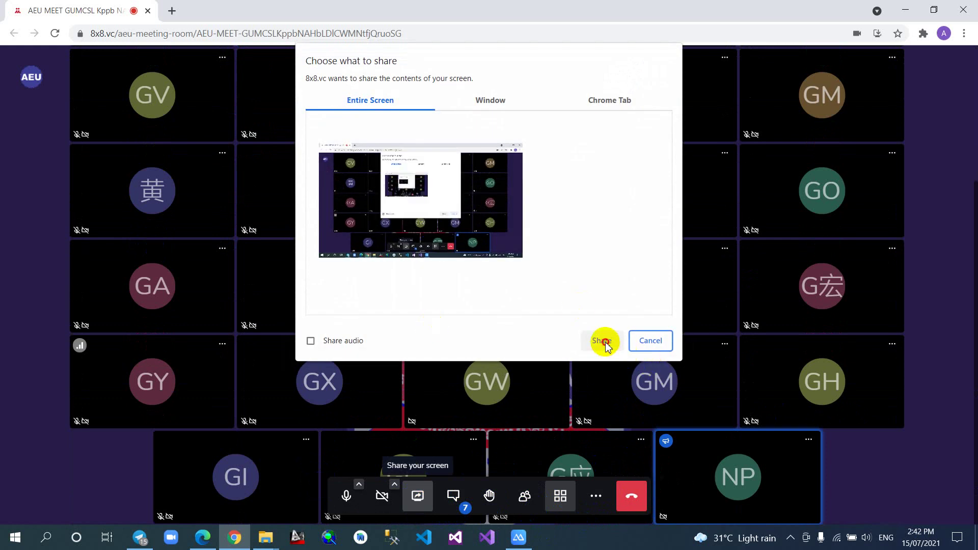
click(387, 200)
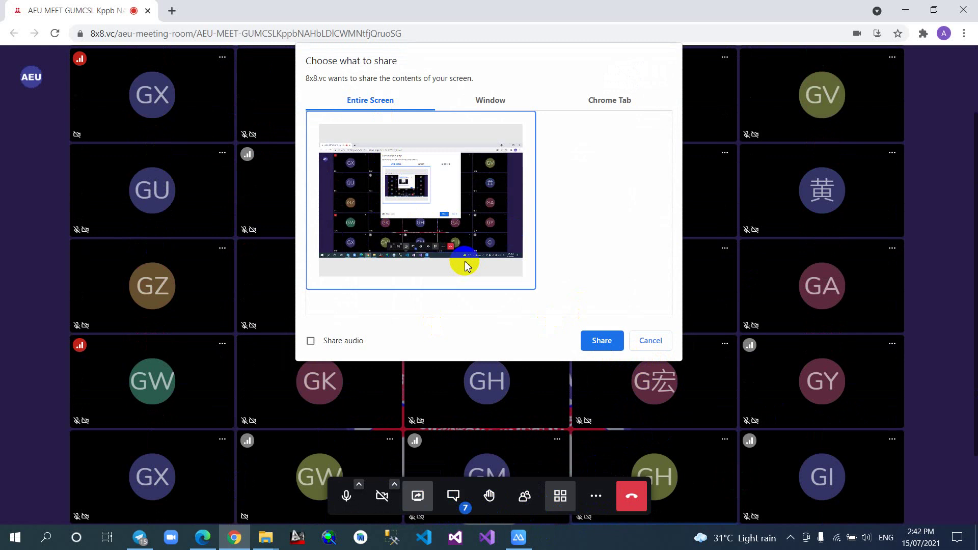
click(601, 343)
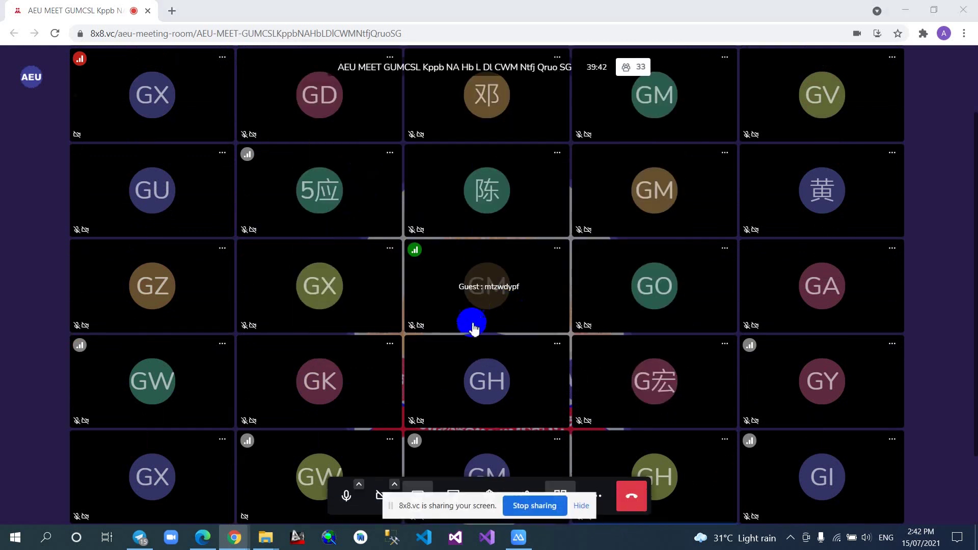
Step: Check the screen share by switching between the Edge join page and the 8x8 meeting in Chrome, ending on the join page
click(203, 538)
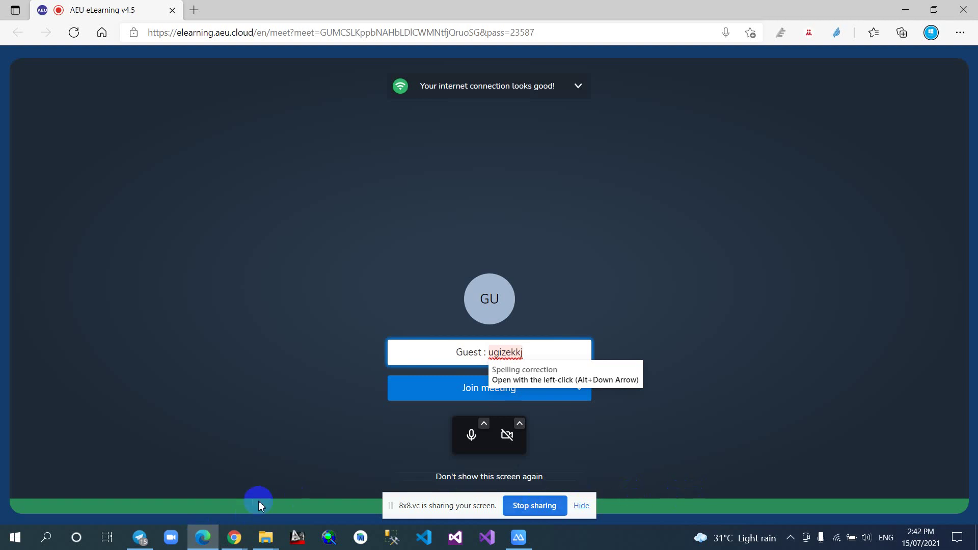
click(240, 534)
click(164, 459)
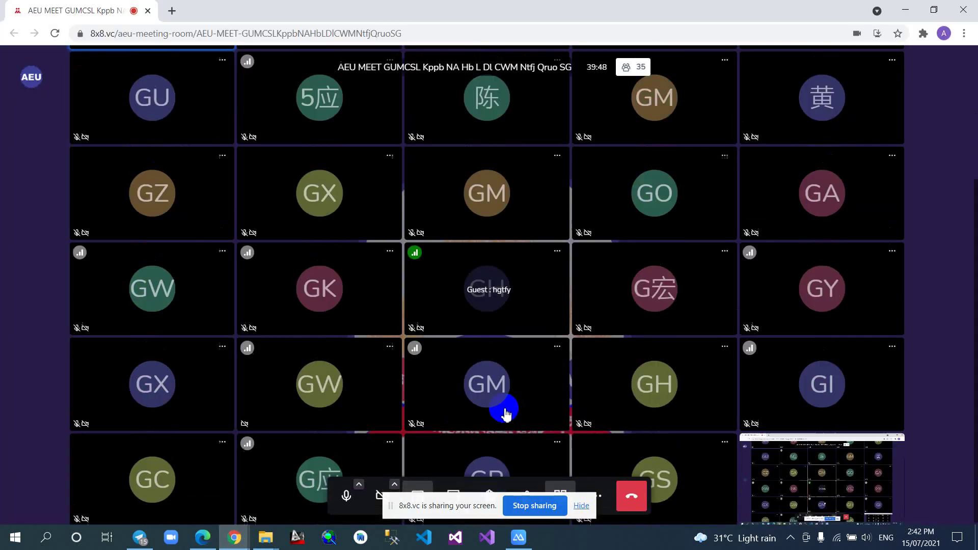
click(211, 544)
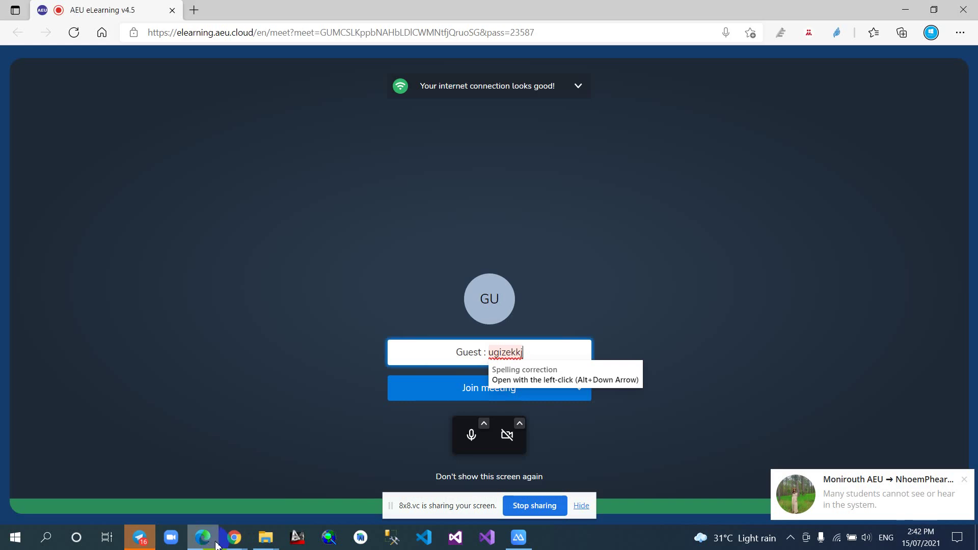
mouse_move(236, 546)
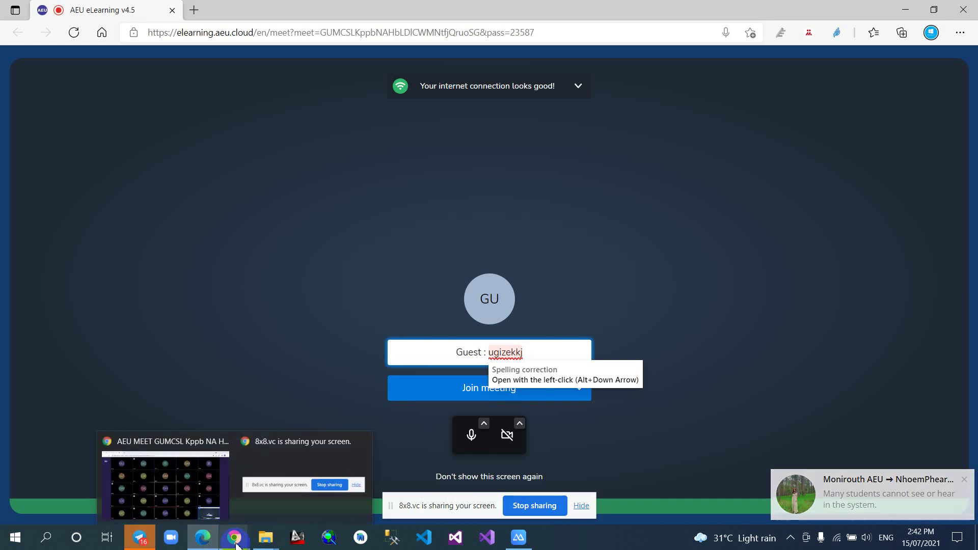
Step: Reply "Ok" to the incoming chat message asking to check with the students
click(889, 508)
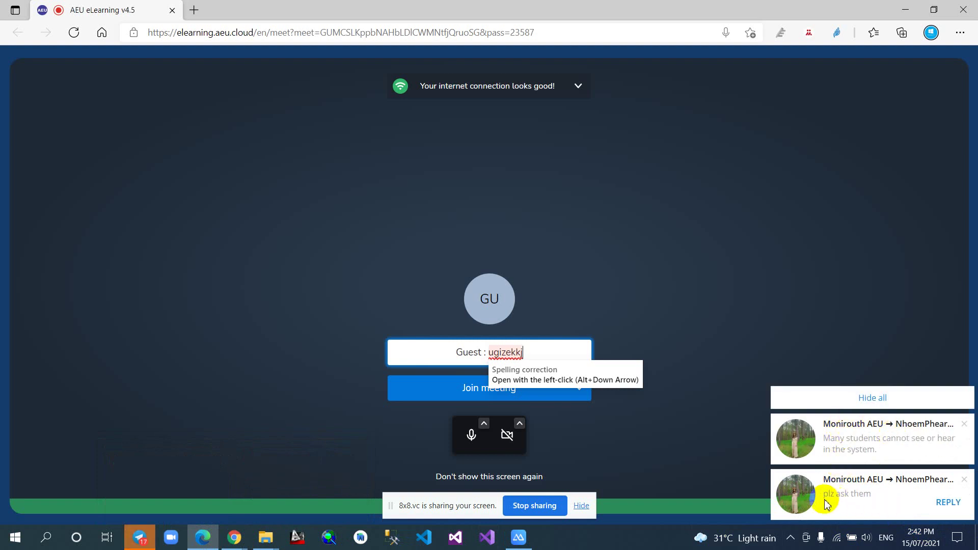
click(949, 502)
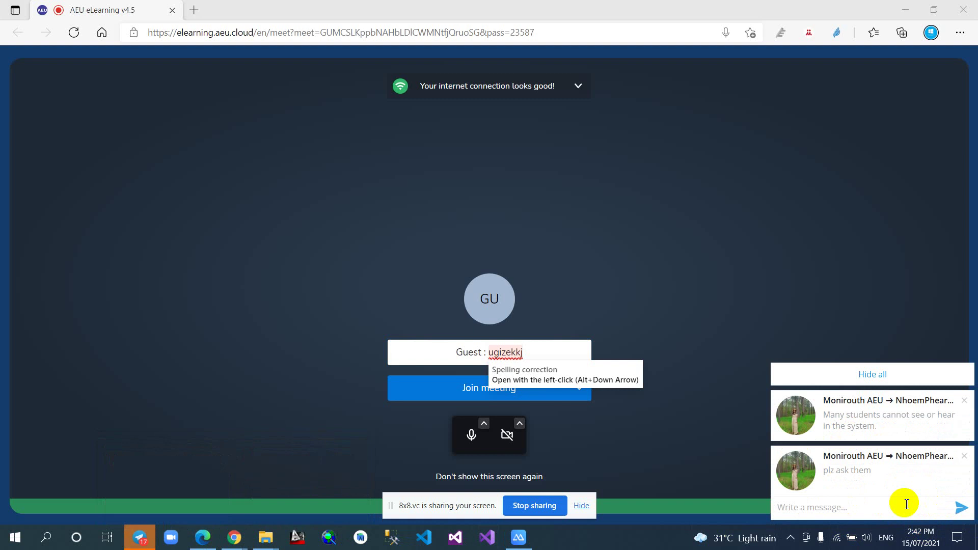
text(Ok)
key(Return)
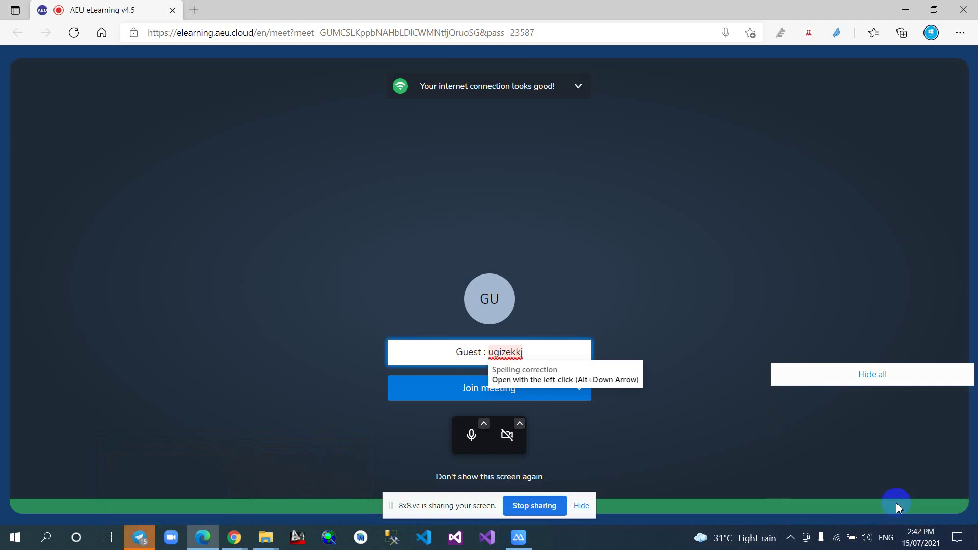
Step: View the participant grid of the 8x8 meeting in Chrome, then go back to the class join page in Edge
mouse_move(234, 537)
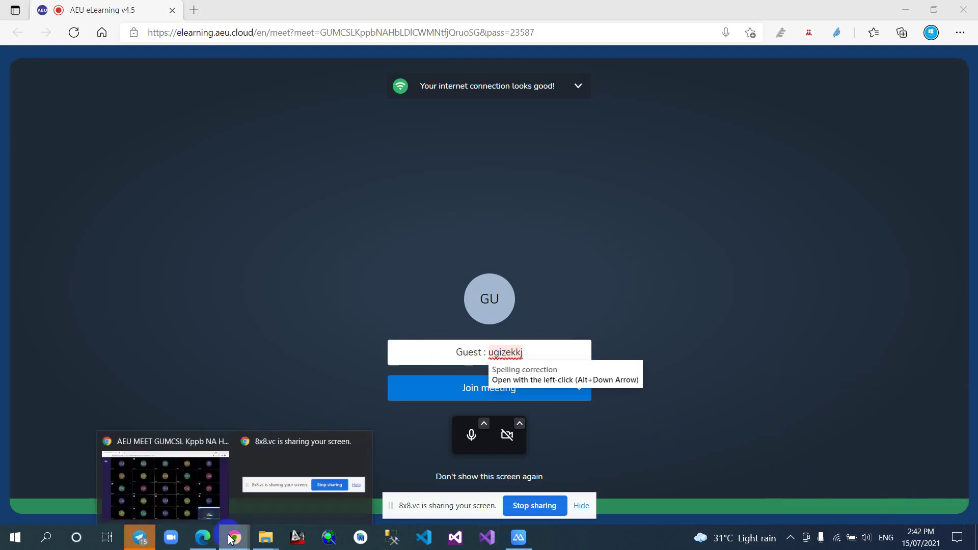
click(189, 479)
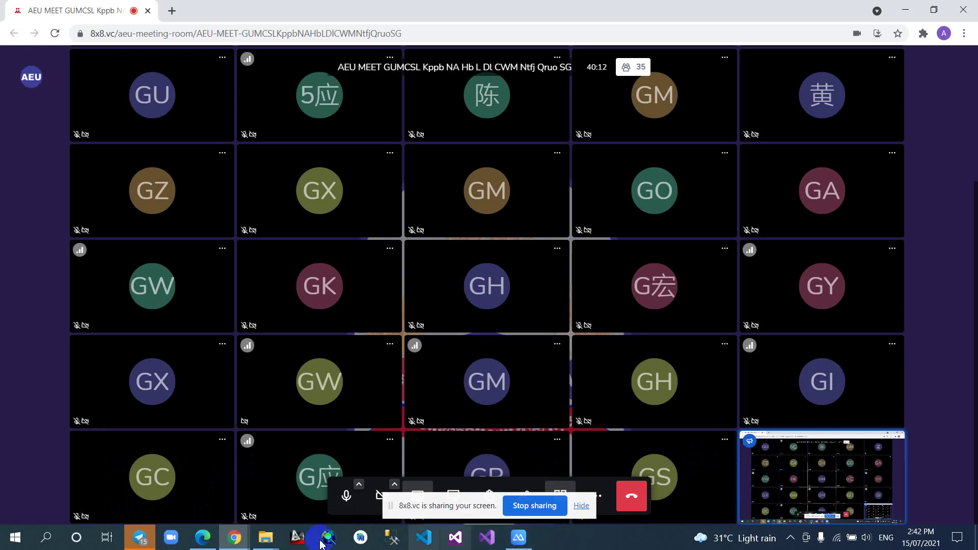
mouse_move(204, 541)
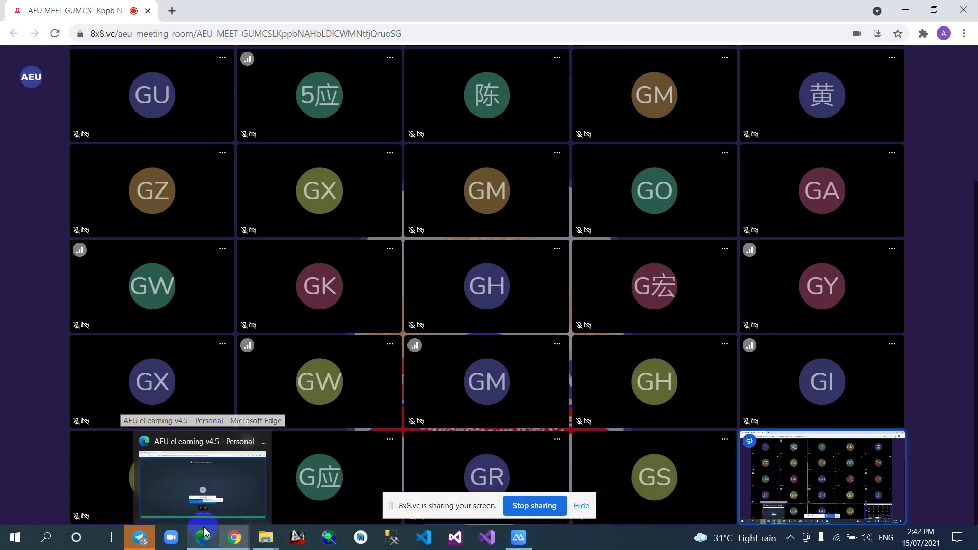
click(206, 491)
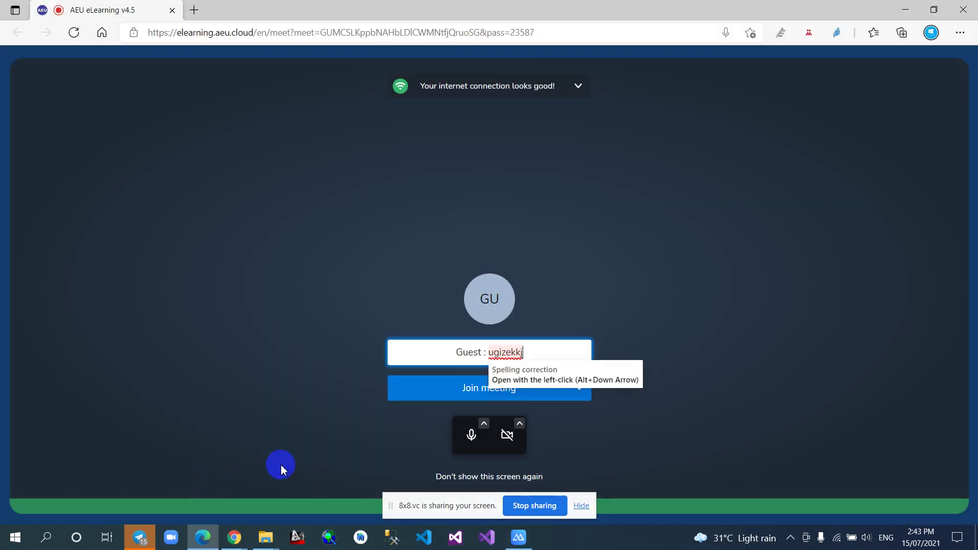